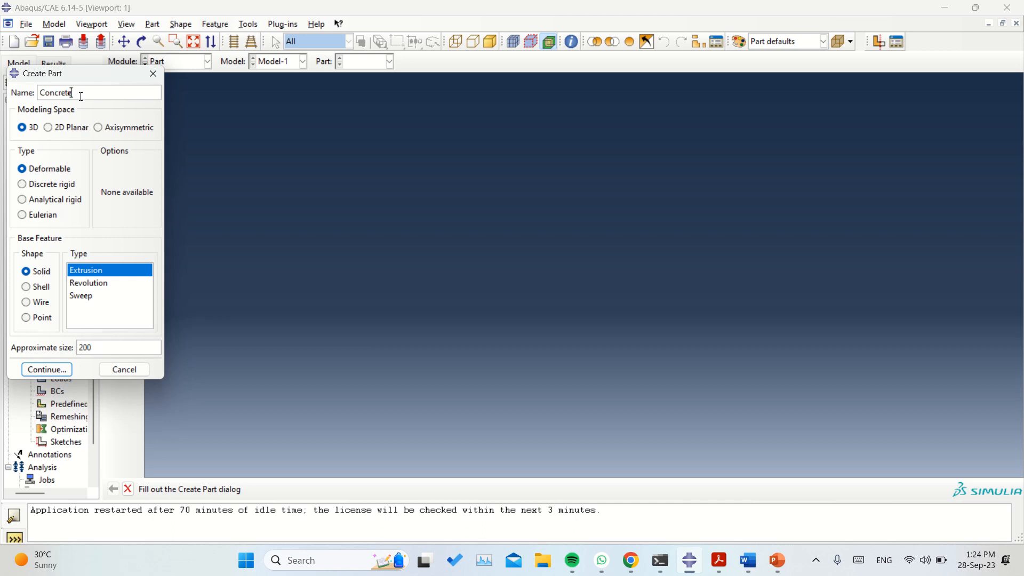
- Create a part named Concrete as a 3D deformable solid extrusion and start its section sketch
{"action": "left_click_drag", "start_coordinate": [73, 80], "coordinate": [225, 105]}
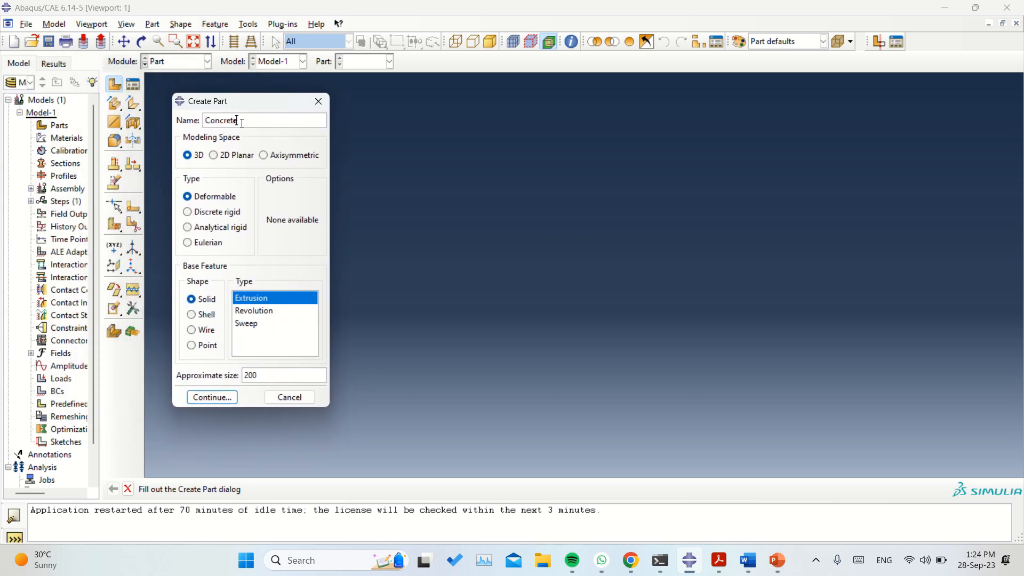
{"action": "double_click", "coordinate": [237, 120]}
{"action": "left_click", "coordinate": [245, 121]}
{"action": "left_click_drag", "start_coordinate": [256, 375], "coordinate": [225, 379]}
{"action": "left_click", "coordinate": [260, 374]}
{"action": "left_click", "coordinate": [226, 401]}
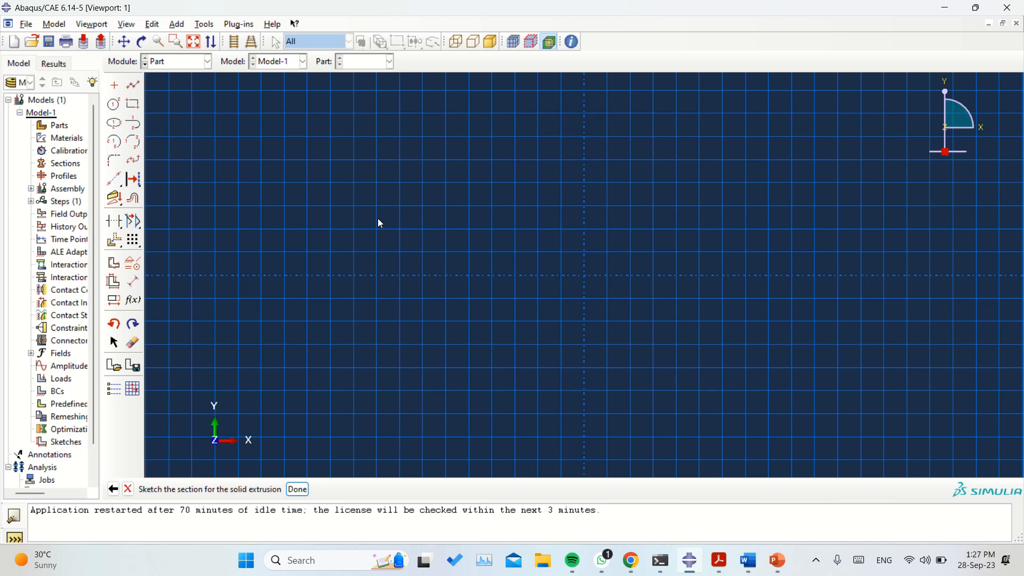
- Sketch a circle centred at 0,0 with its perimeter point at 100,0
{"action": "left_click", "coordinate": [112, 109]}
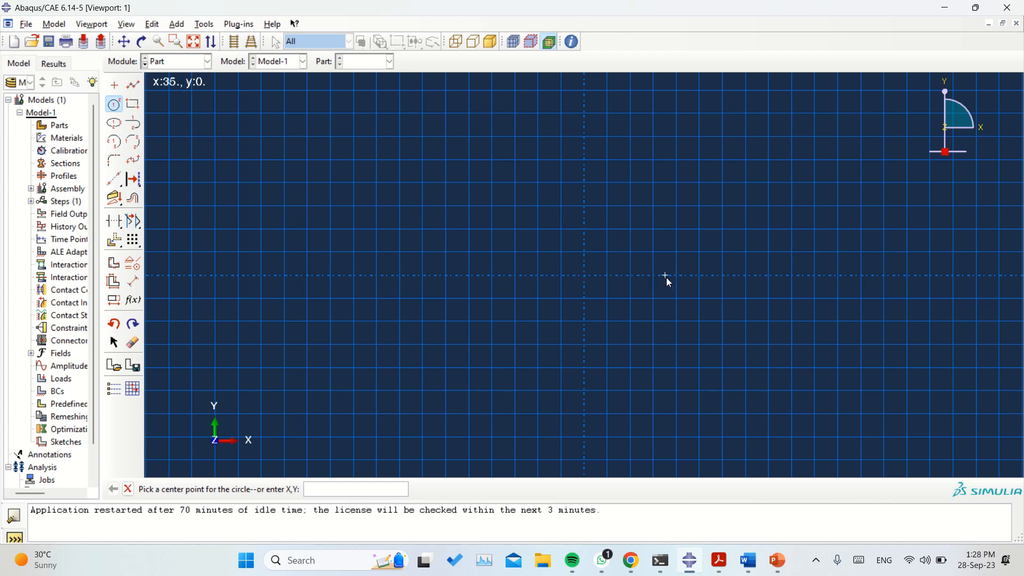
{"action": "type", "text": "0,0"}
{"action": "key", "text": "Return"}
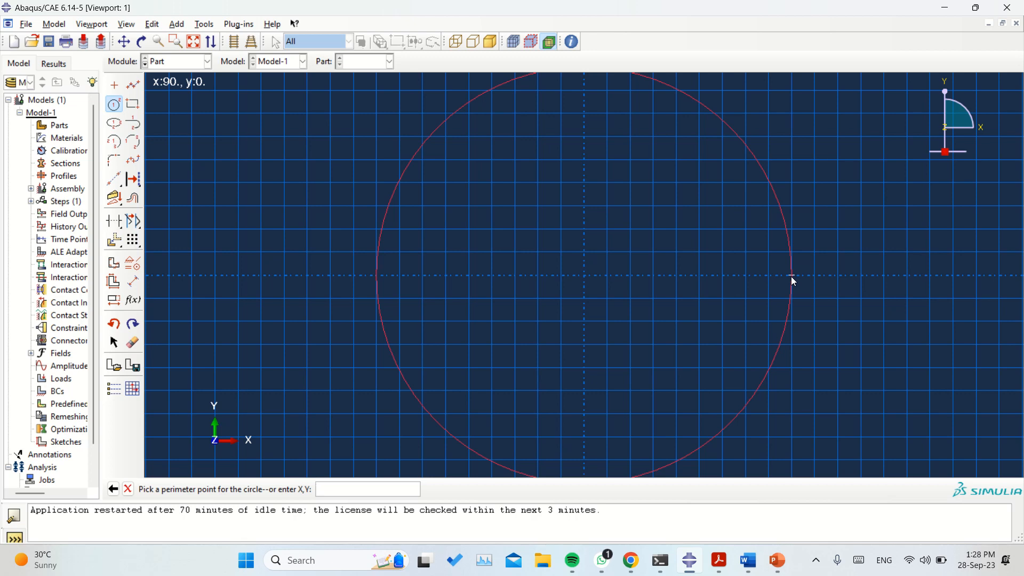
{"action": "type", "text": "100,0"}
{"action": "key", "text": "Return"}
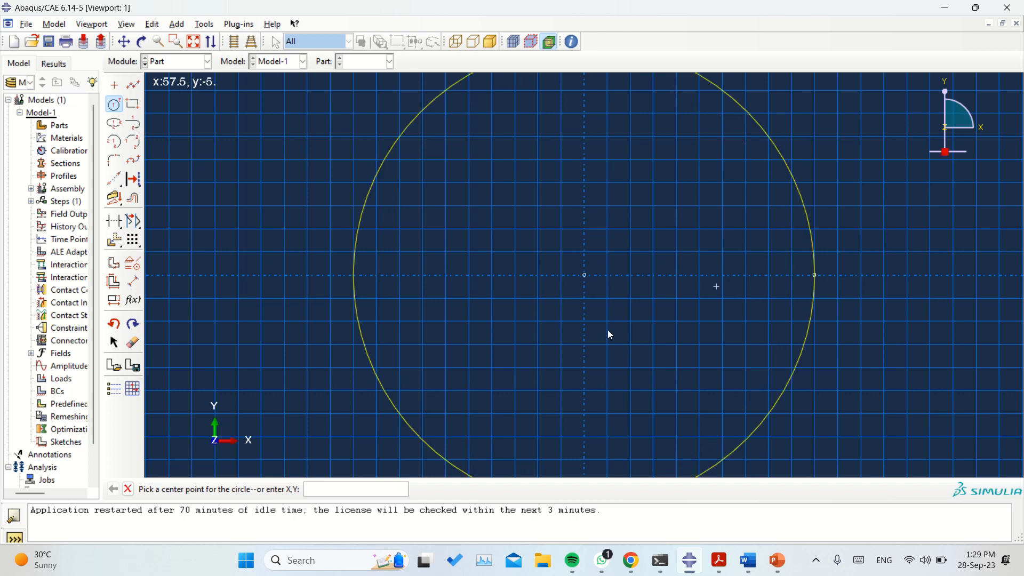
{"action": "left_click", "coordinate": [129, 490]}
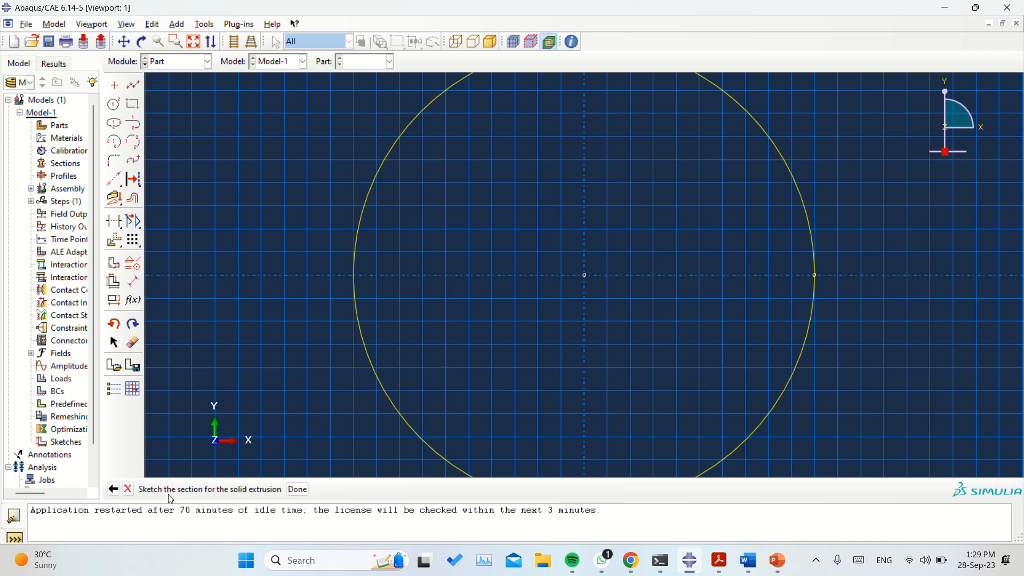
- Finish the circle sketch and extrude it to a depth of 400
{"action": "left_click", "coordinate": [298, 490]}
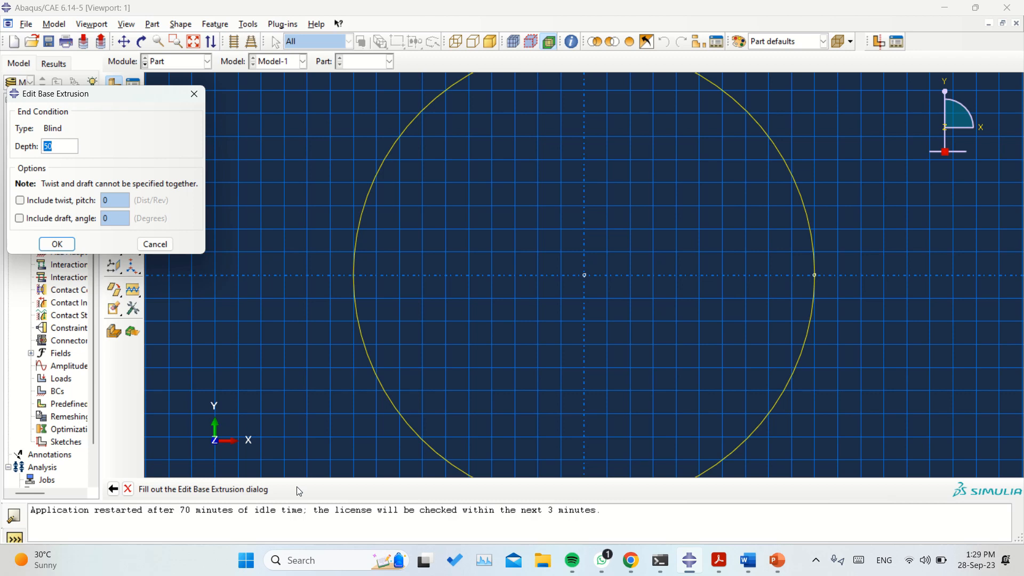
{"action": "type", "text": "400"}
{"action": "left_click", "coordinate": [54, 246]}
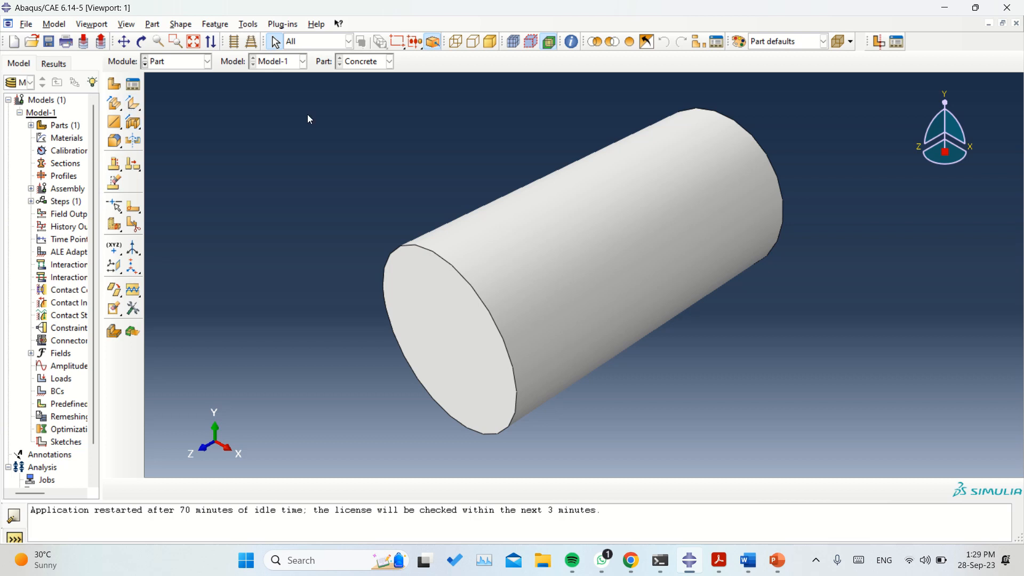
{"action": "left_click", "coordinate": [144, 45]}
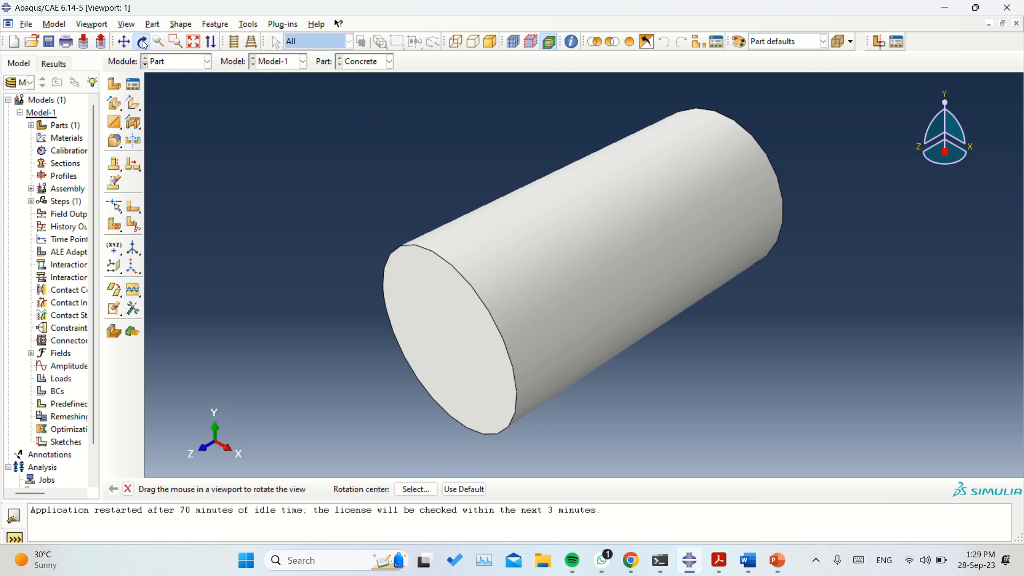
{"action": "mouse_move", "coordinate": [498, 325]}
{"action": "left_mouse_down"}
{"action": "mouse_move", "coordinate": [649, 258]}
{"action": "mouse_move", "coordinate": [636, 185]}
{"action": "mouse_move", "coordinate": [640, 121]}
{"action": "mouse_move", "coordinate": [590, 155]}
{"action": "mouse_move", "coordinate": [608, 299]}
{"action": "mouse_move", "coordinate": [613, 160]}
{"action": "mouse_move", "coordinate": [599, 167]}
{"action": "mouse_move", "coordinate": [609, 168]}
{"action": "left_mouse_up"}
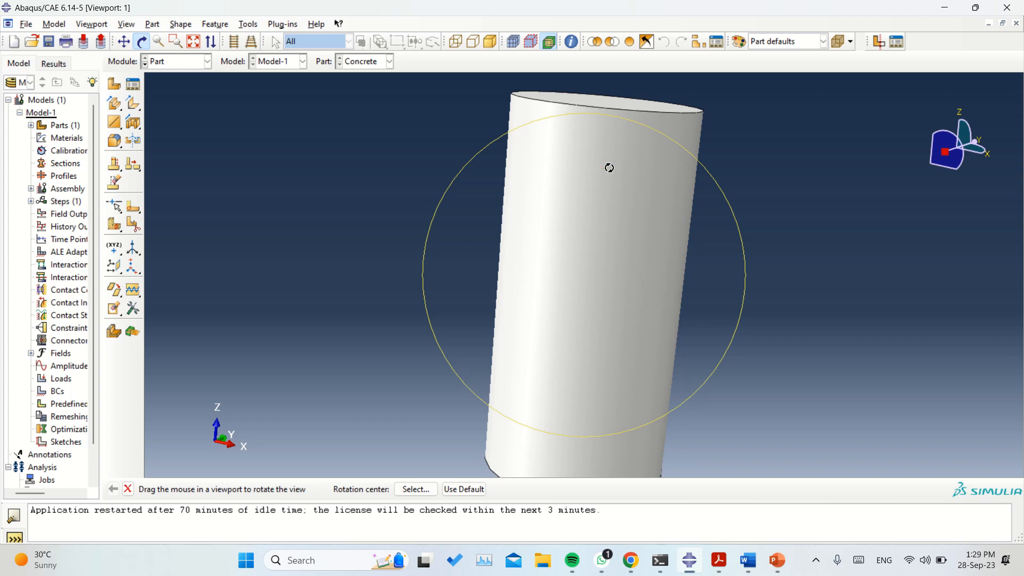
{"action": "key", "text": "Escape"}
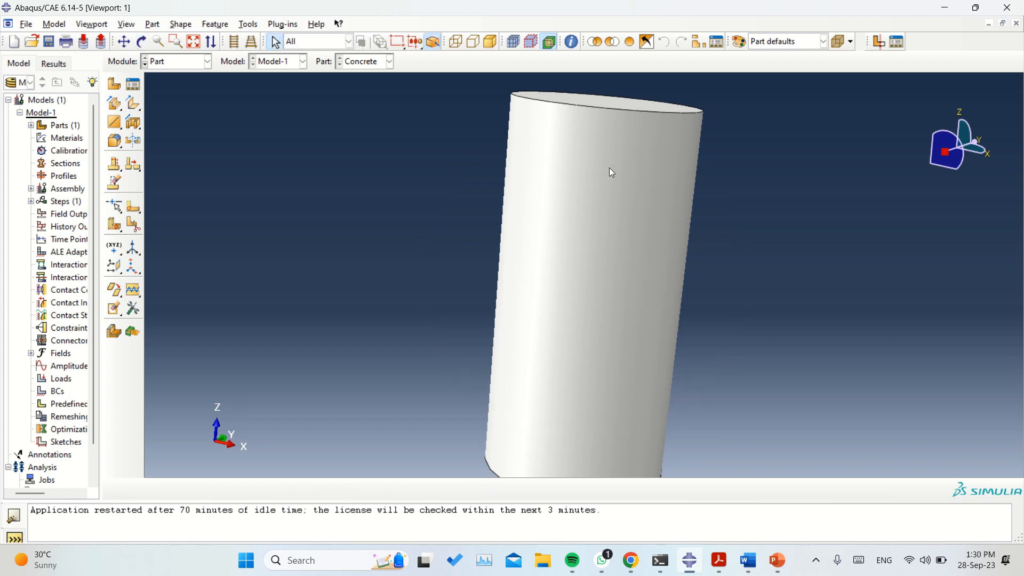
{"action": "left_click", "coordinate": [192, 65]}
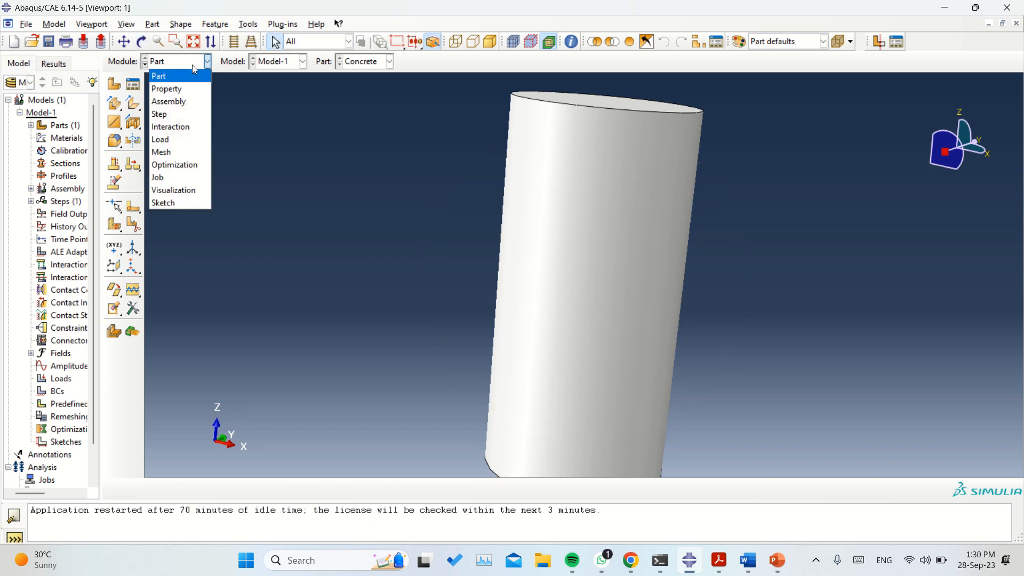
{"action": "left_click", "coordinate": [179, 89]}
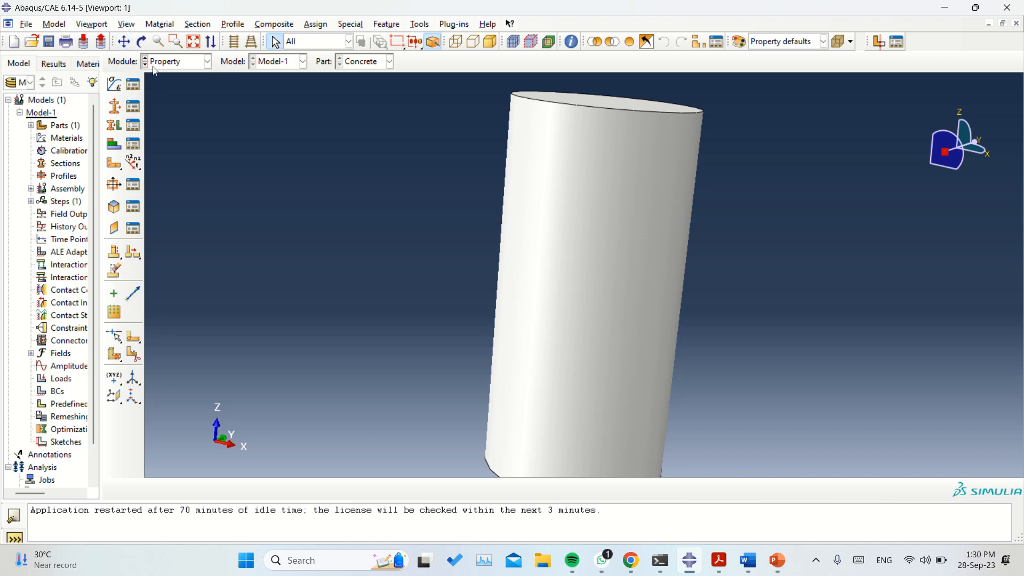
- In the Assembly module, create an independent (mesh on instance) instance of the Concrete part
{"action": "left_click", "coordinate": [179, 61]}
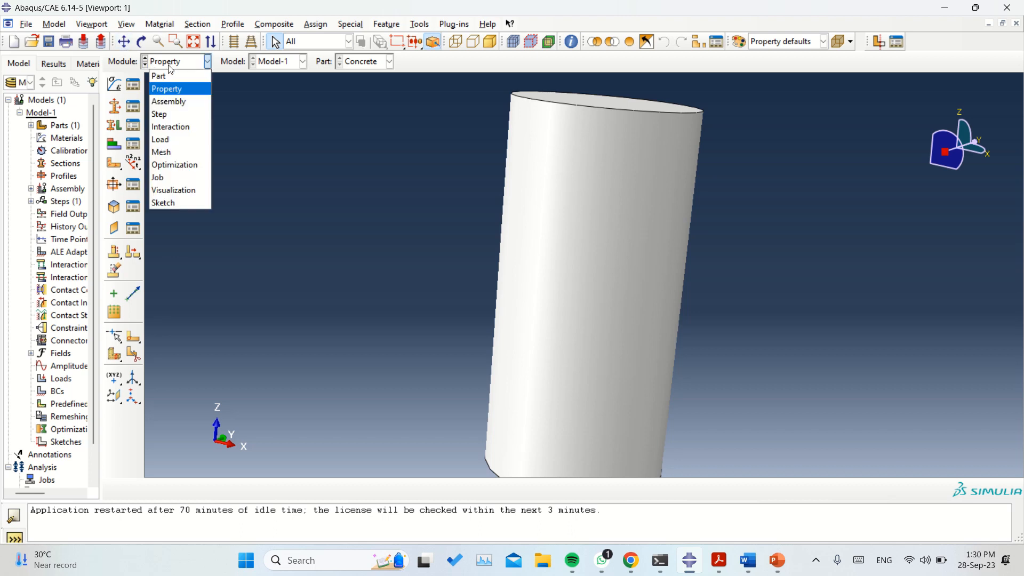
{"action": "left_click", "coordinate": [184, 101]}
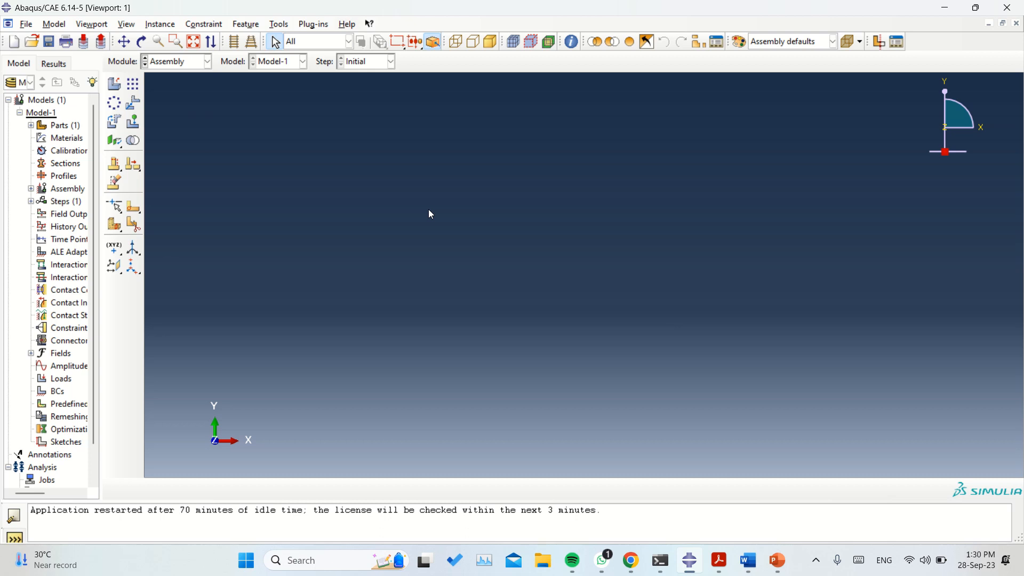
{"action": "left_click", "coordinate": [185, 67]}
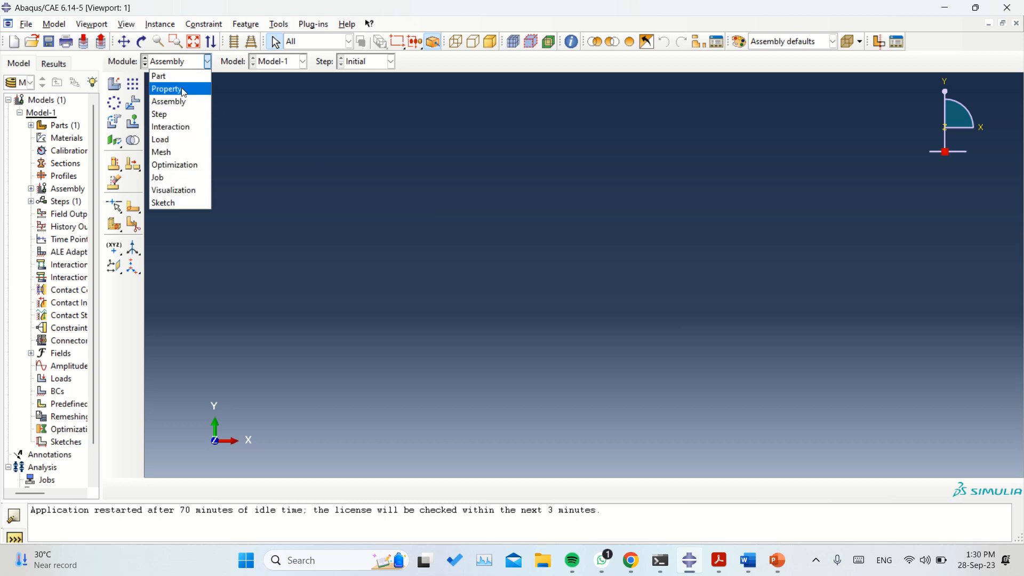
{"action": "left_click", "coordinate": [180, 102]}
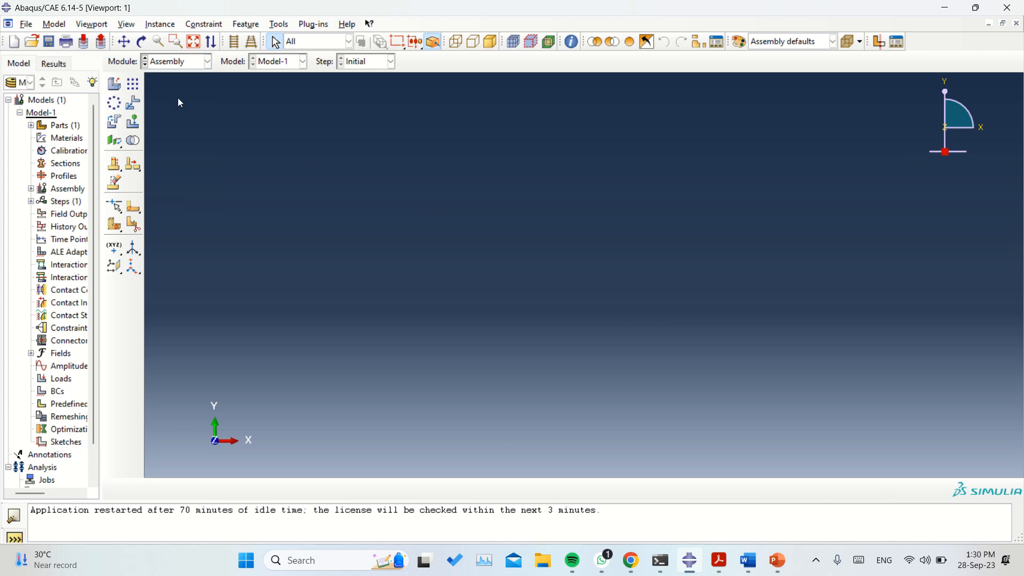
{"action": "left_click", "coordinate": [116, 90]}
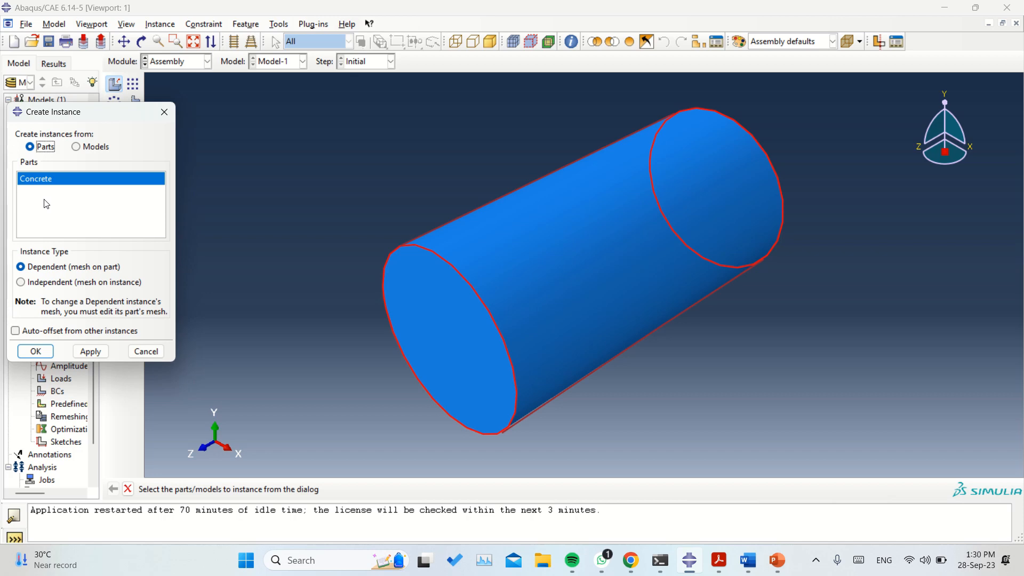
{"action": "left_click", "coordinate": [47, 283]}
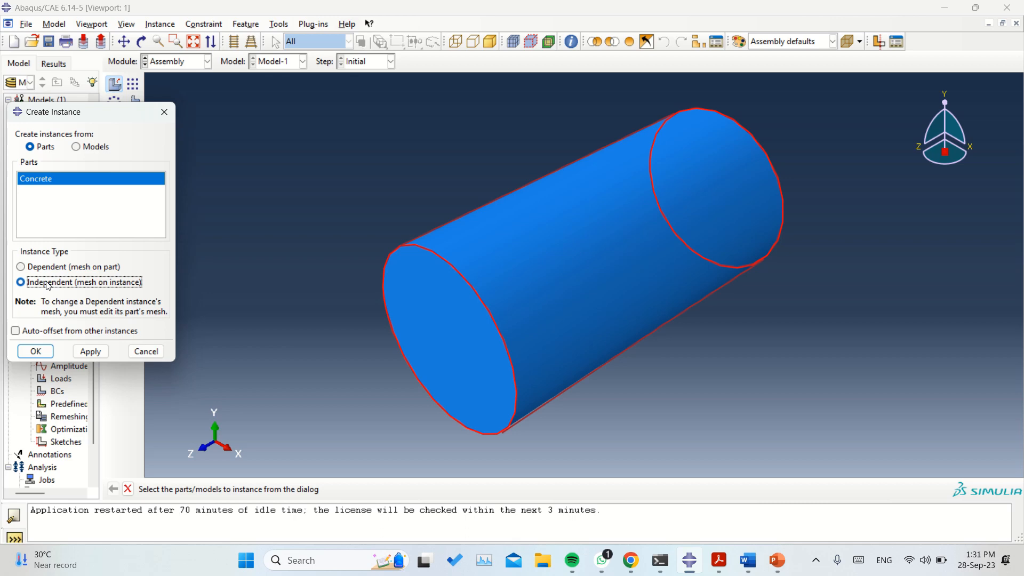
{"action": "left_click", "coordinate": [44, 351]}
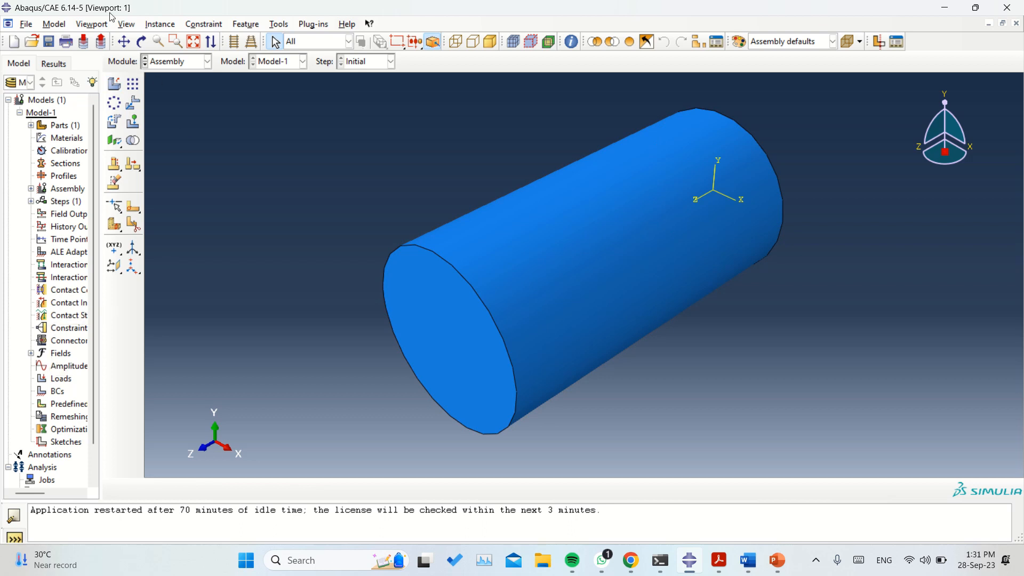
- In the Step module, create a Static, General step named Step-1 after the Initial step
{"action": "left_click", "coordinate": [159, 66]}
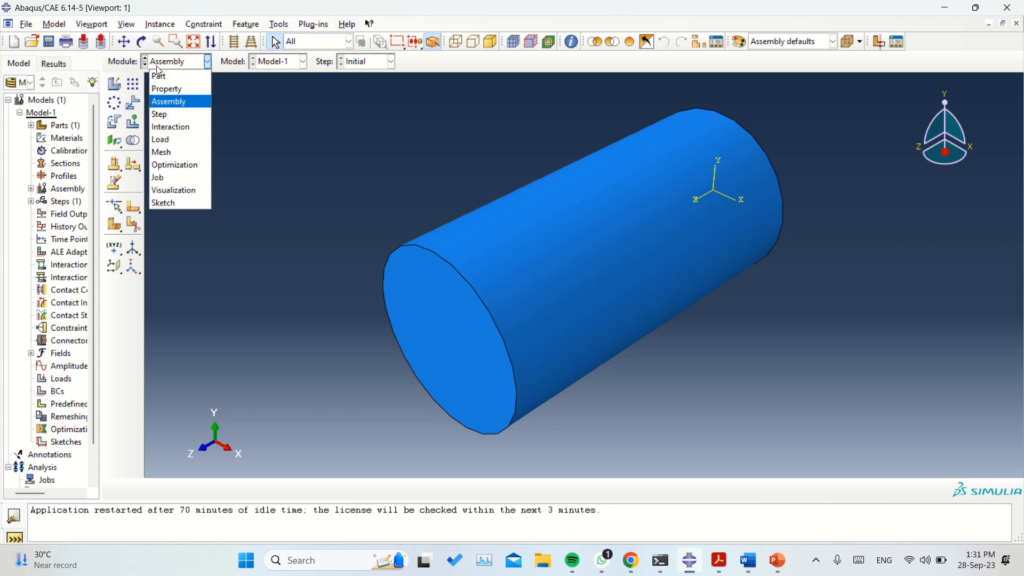
{"action": "left_click", "coordinate": [179, 118]}
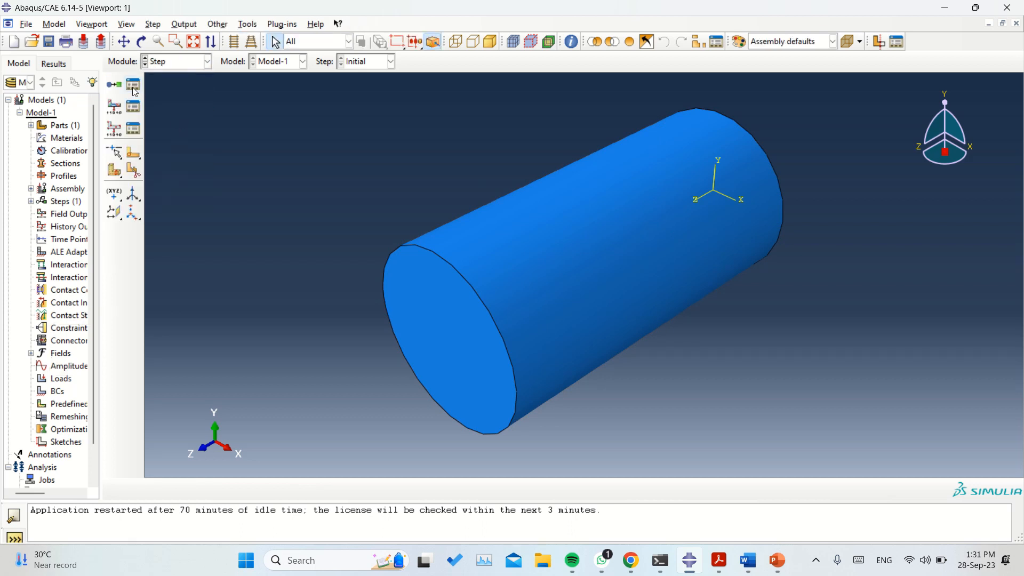
{"action": "left_click", "coordinate": [115, 86]}
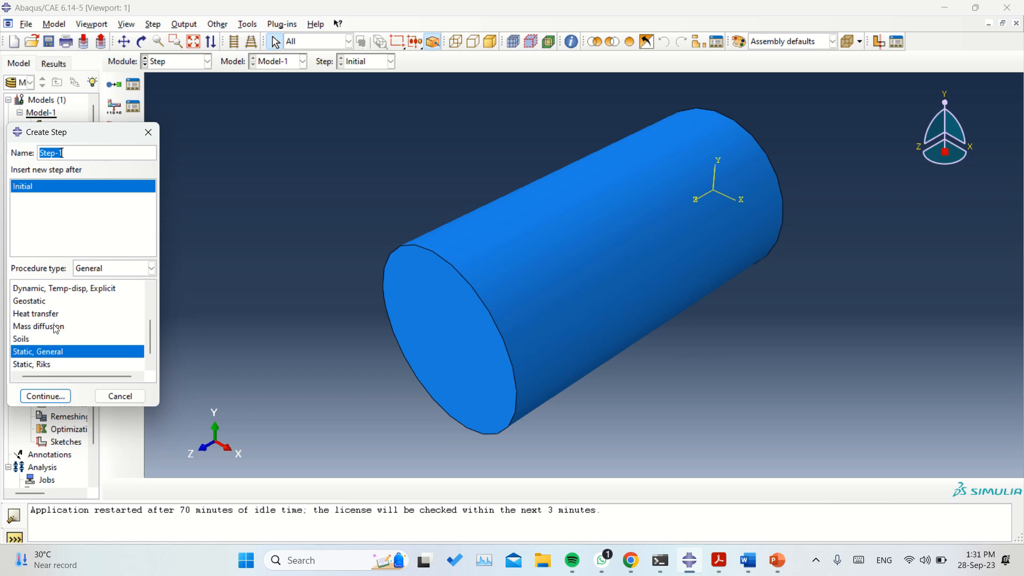
{"action": "left_click", "coordinate": [47, 399]}
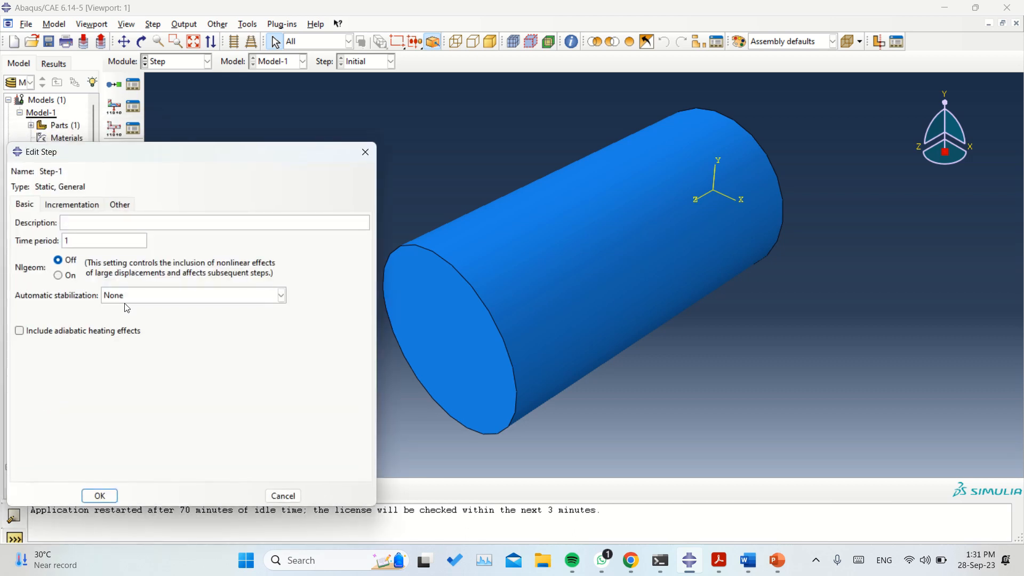
- Set Step-1's maximum number of increments to 1000, initial increment size to 0.01 and maximum increment size to 0.1
{"action": "left_click", "coordinate": [79, 206]}
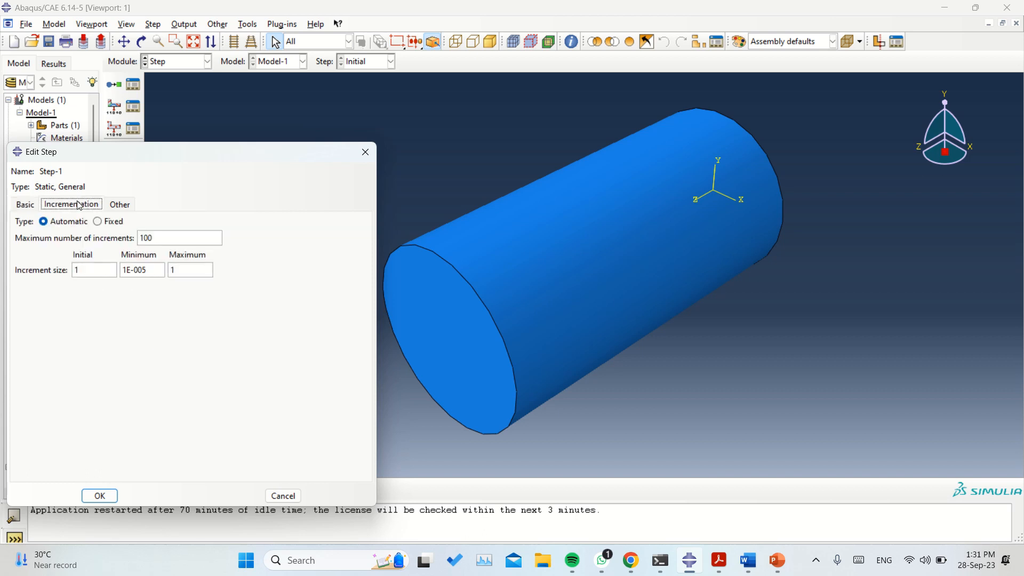
{"action": "left_click", "coordinate": [160, 238]}
{"action": "type", "text": "0"}
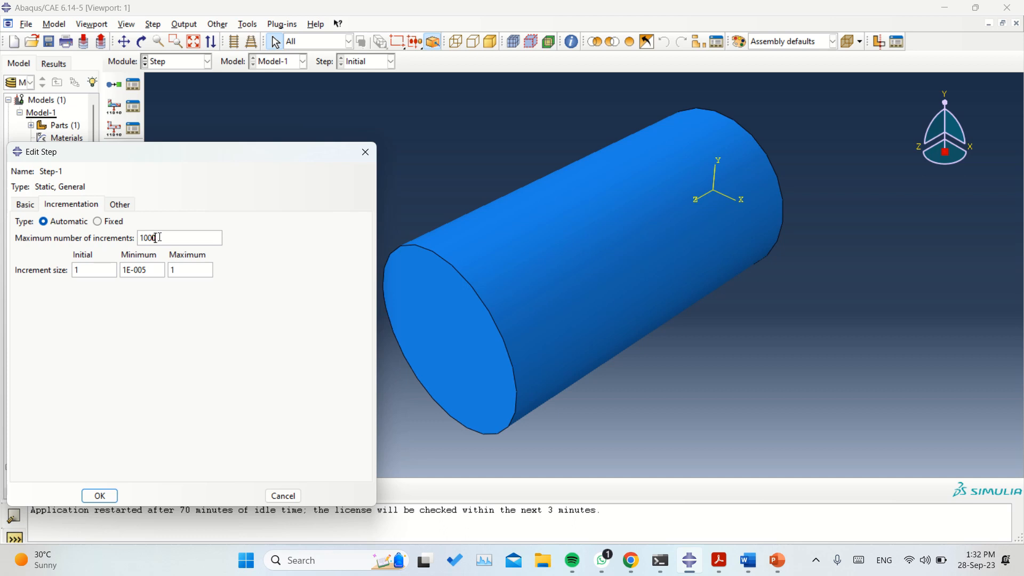
{"action": "left_click", "coordinate": [95, 270]}
{"action": "double_click", "coordinate": [95, 270]}
{"action": "type", "text": "0.01"}
{"action": "key", "text": "Tab"}
{"action": "key", "text": "Tab"}
{"action": "type", "text": "0.0"}
{"action": "key", "text": "BackSpace"}
{"action": "type", "text": "1"}
{"action": "left_click", "coordinate": [103, 495]}
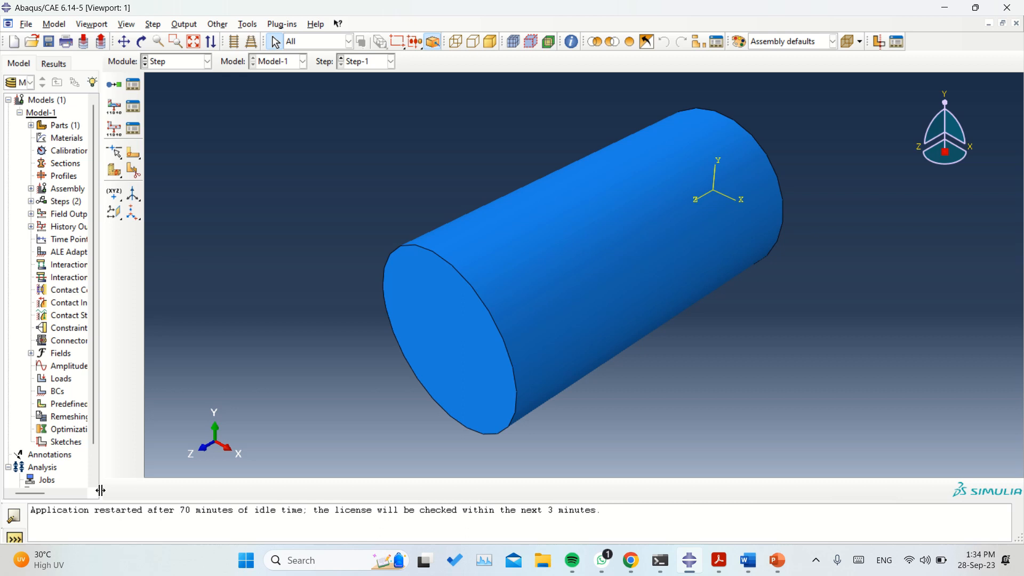
- Switch to the Load module with the concrete cylinder upright and its lower end face in view
{"action": "left_click", "coordinate": [171, 64]}
{"action": "left_click", "coordinate": [174, 130]}
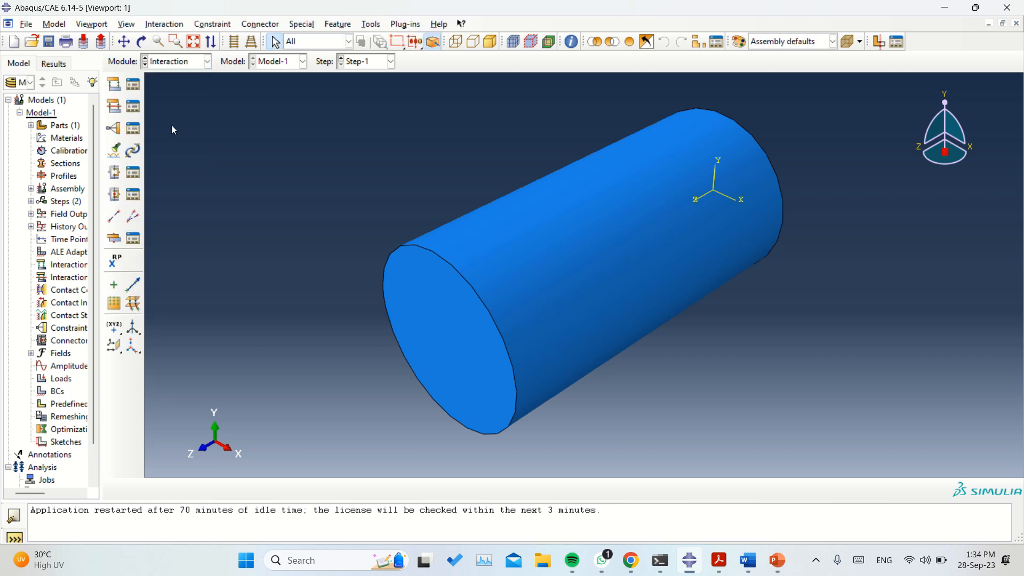
{"action": "left_click", "coordinate": [162, 66]}
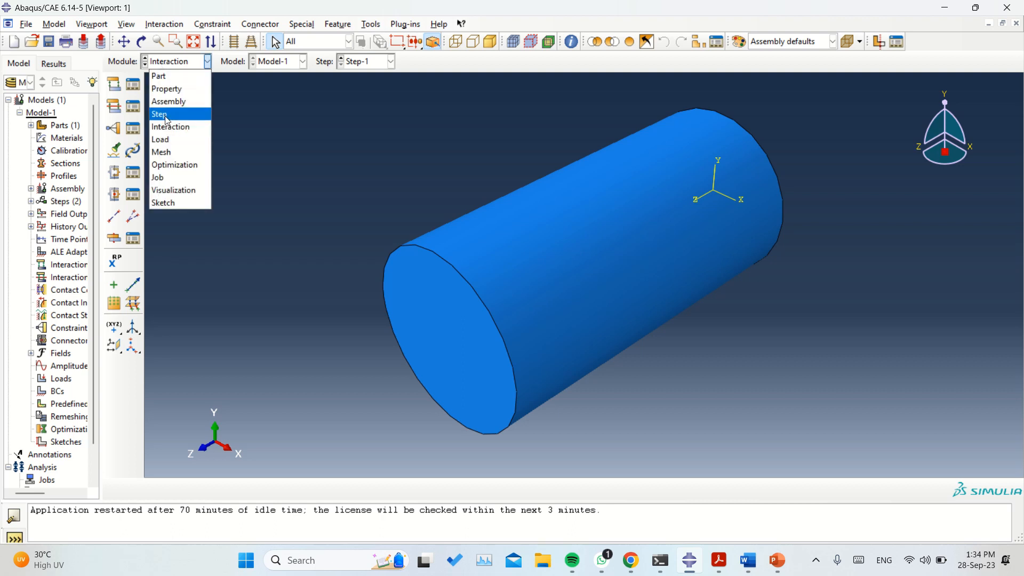
{"action": "left_click", "coordinate": [166, 140]}
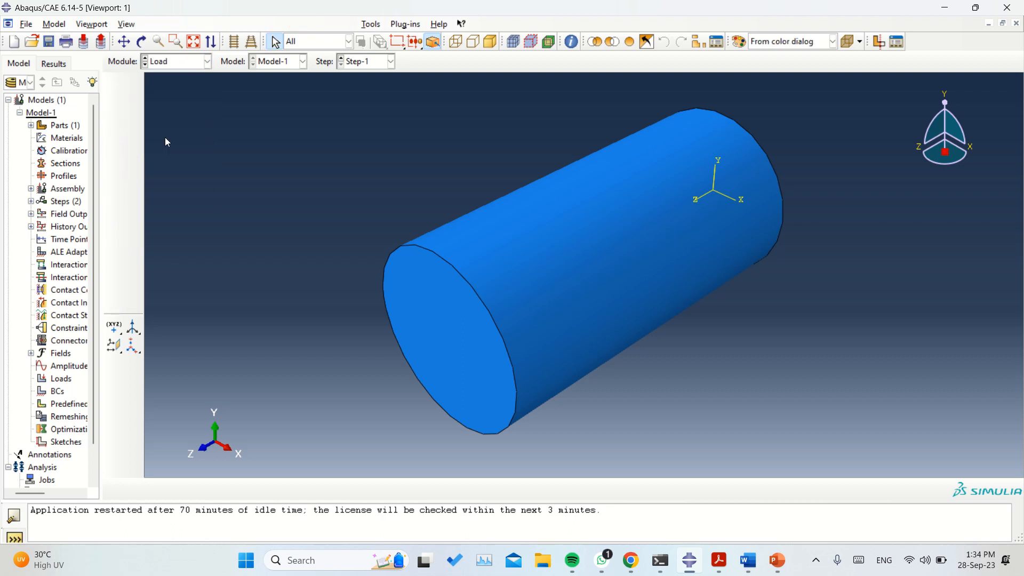
{"action": "left_click", "coordinate": [141, 42]}
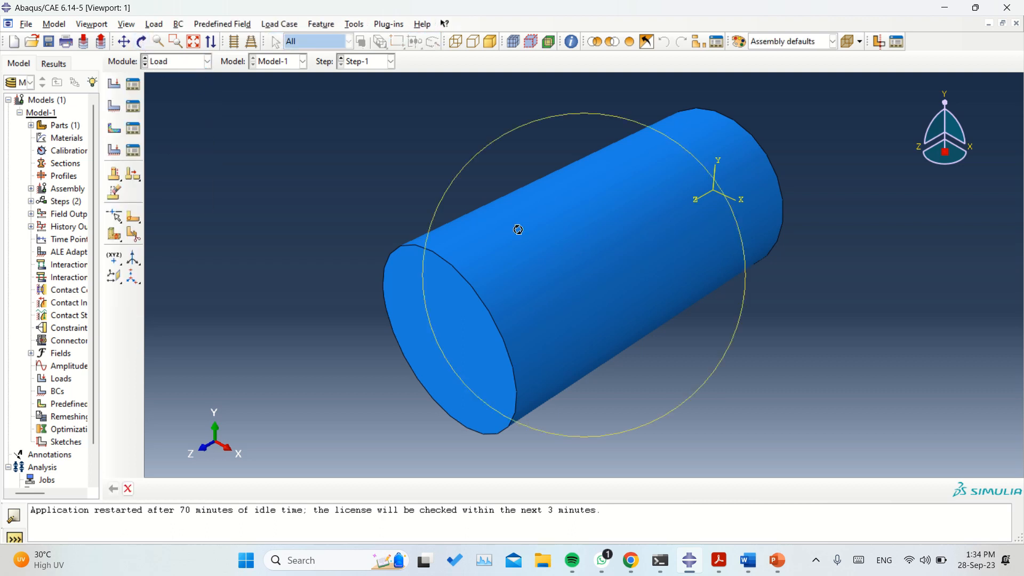
{"action": "left_click_drag", "start_coordinate": [498, 286], "coordinate": [648, 93]}
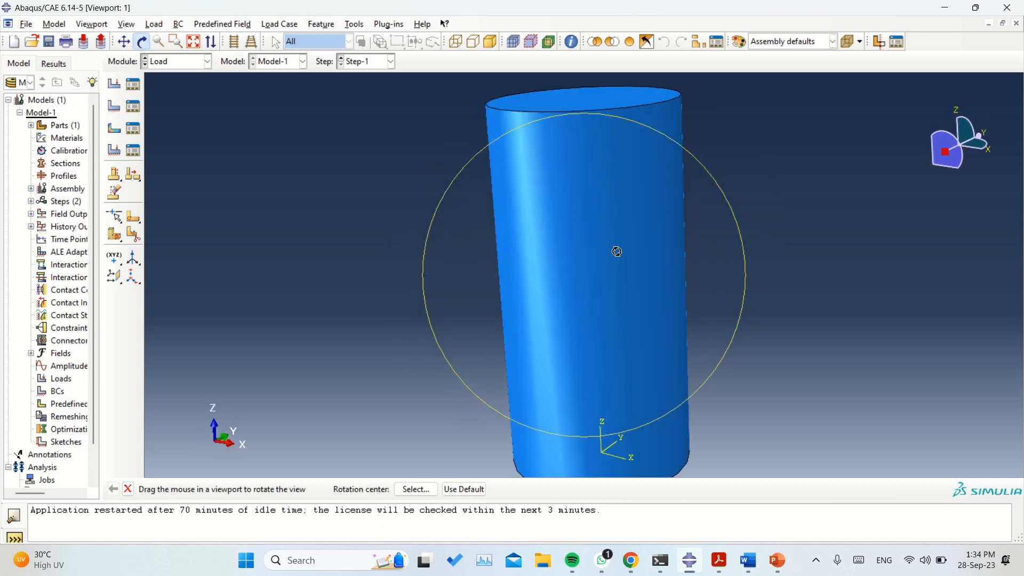
{"action": "left_click_drag", "start_coordinate": [617, 251], "coordinate": [645, 137]}
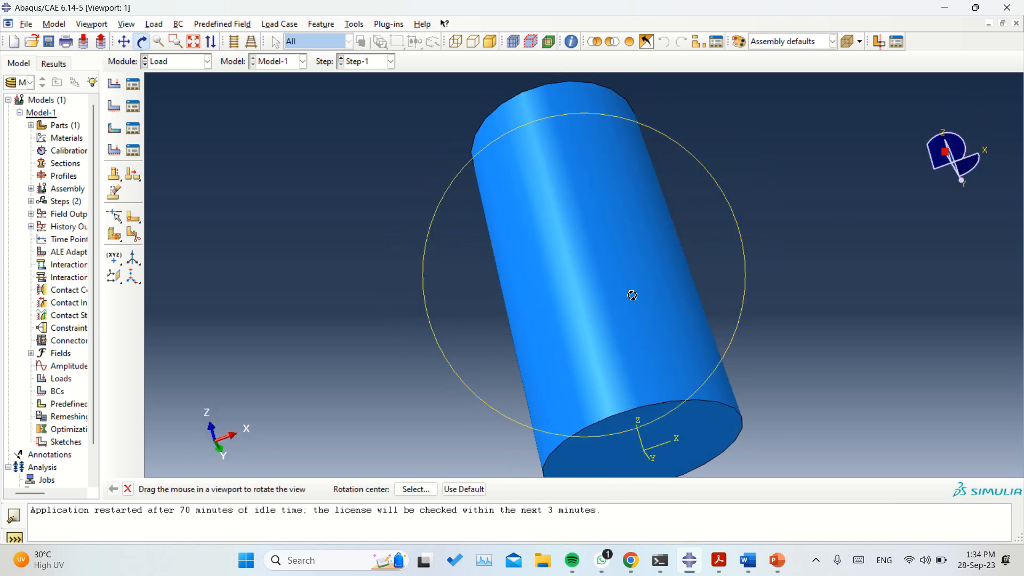
{"action": "left_click_drag", "start_coordinate": [633, 295], "coordinate": [684, 174]}
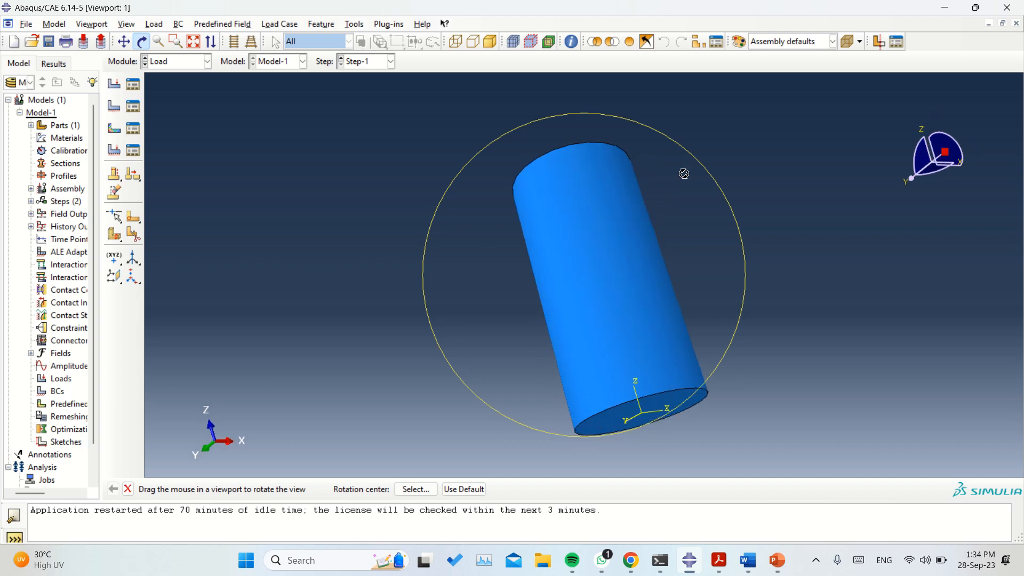
{"action": "key", "text": "Escape"}
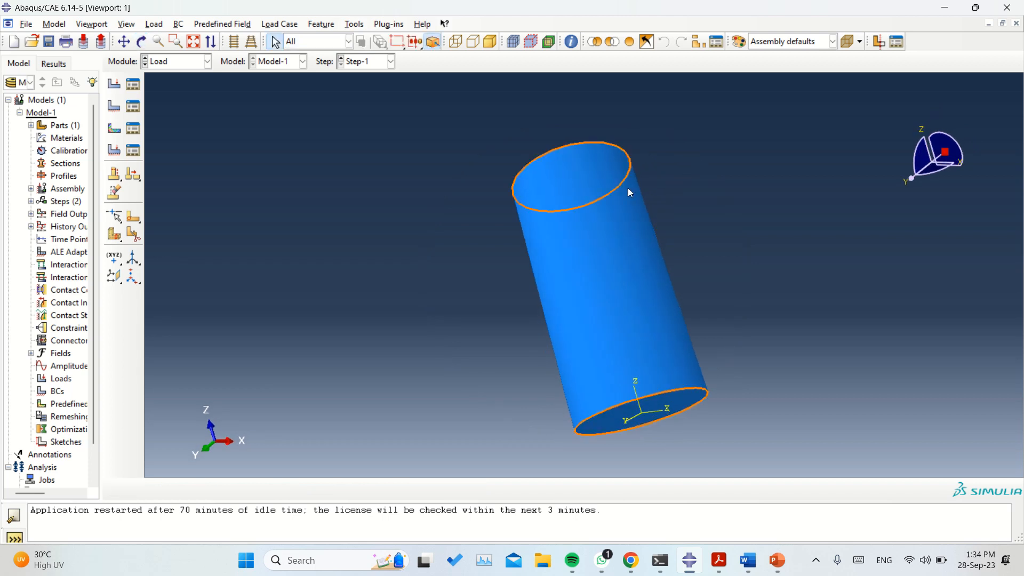
- Start a mechanical Displacement/Rotation boundary condition named Fixed in Step-1
{"action": "left_click", "coordinate": [113, 107]}
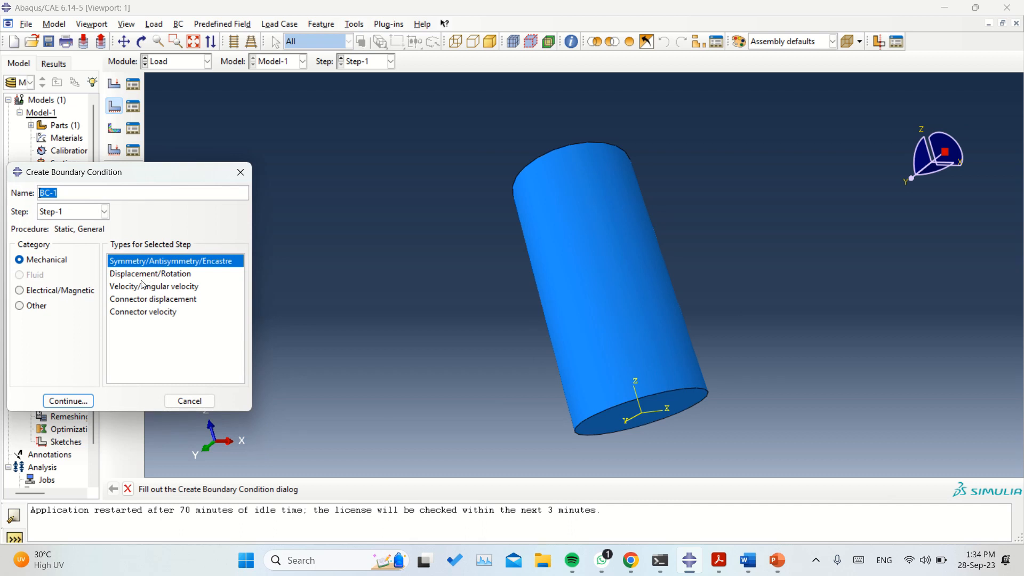
{"action": "left_click", "coordinate": [134, 275]}
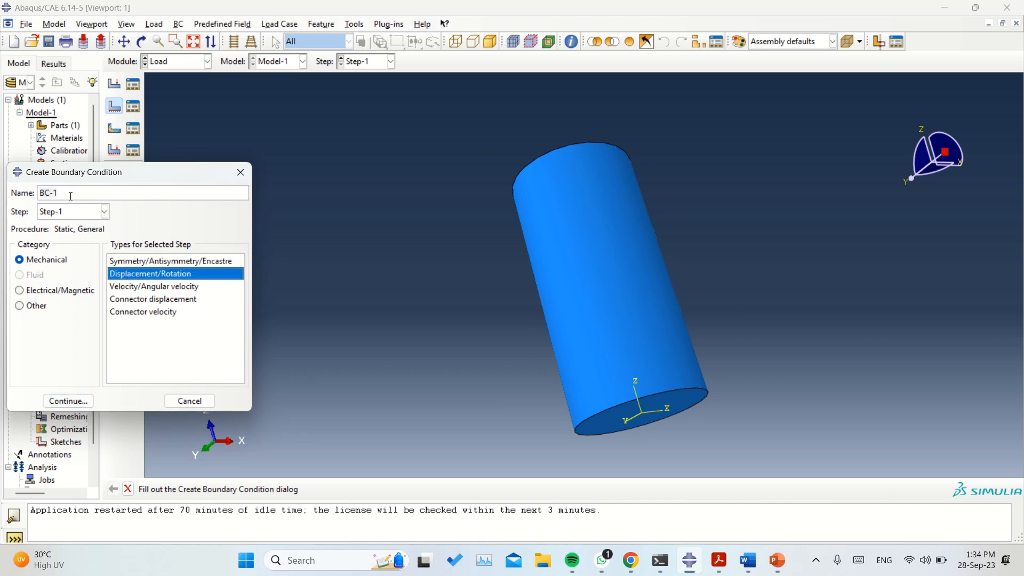
{"action": "left_click_drag", "start_coordinate": [70, 194], "coordinate": [1, 195]}
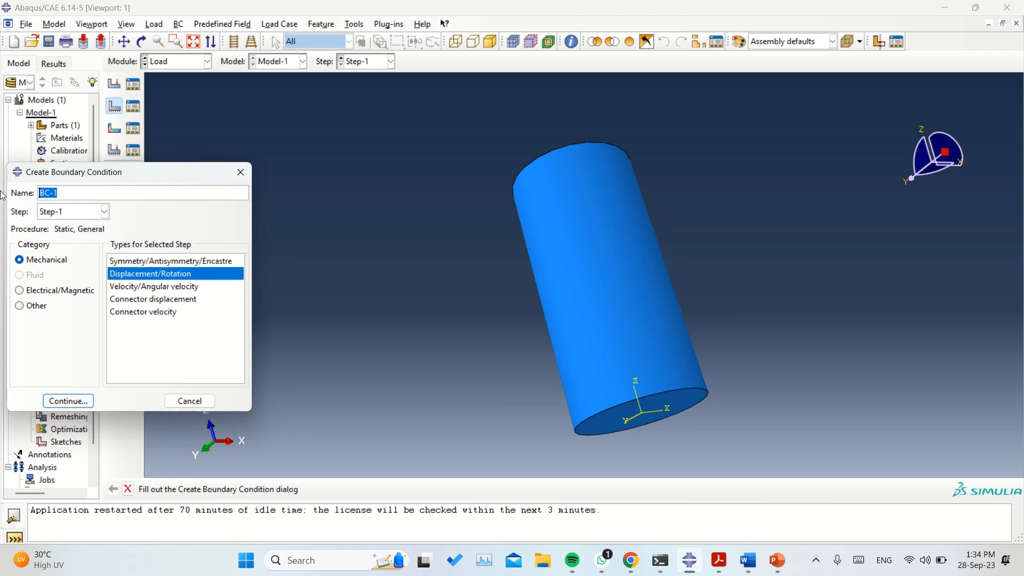
{"action": "type", "text": "Fixed"}
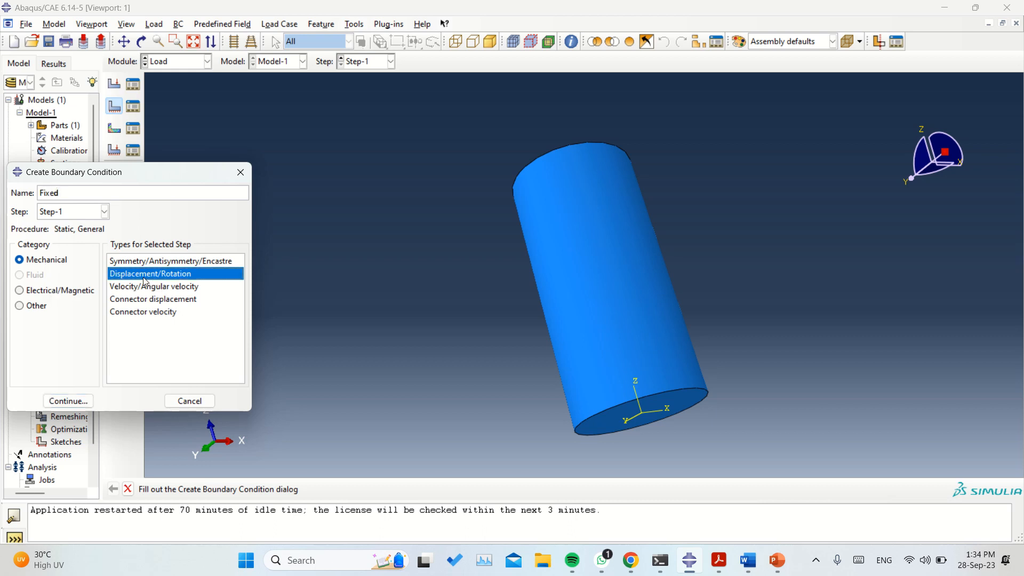
{"action": "left_click", "coordinate": [83, 403]}
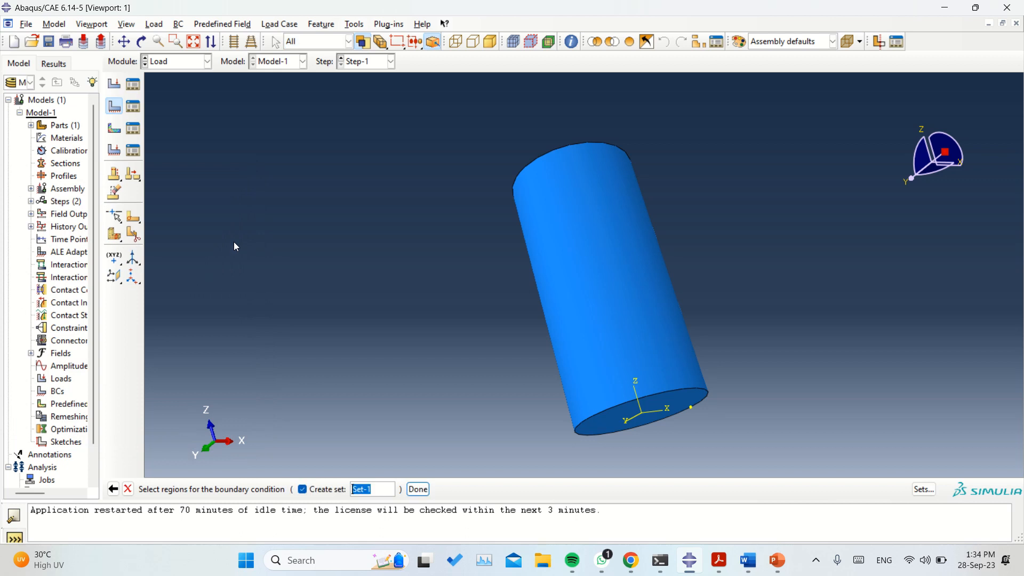
- Assign the Fixed boundary condition to the cylinder's lower end face without creating a set
{"action": "left_click", "coordinate": [302, 489]}
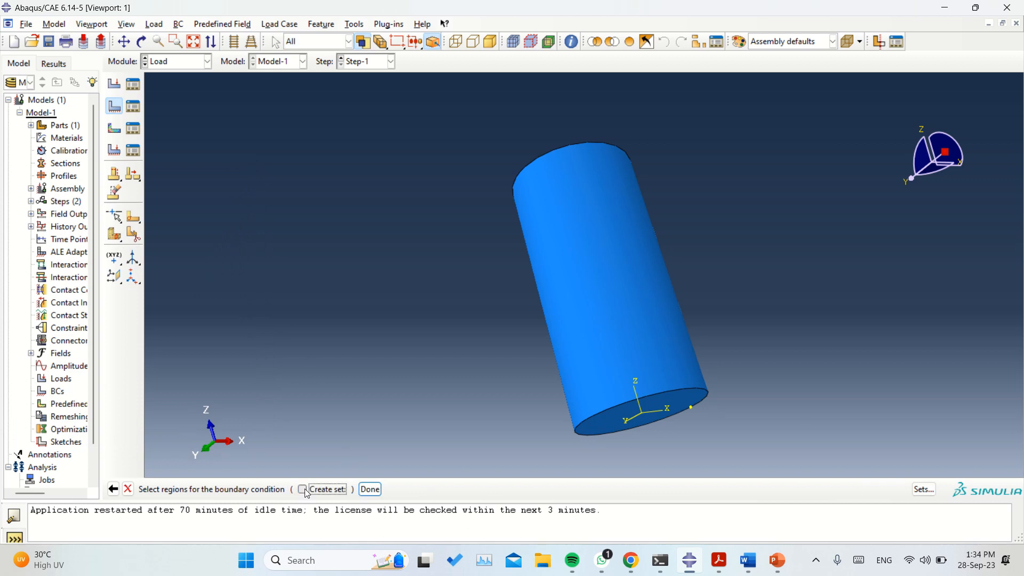
{"action": "left_click", "coordinate": [618, 420]}
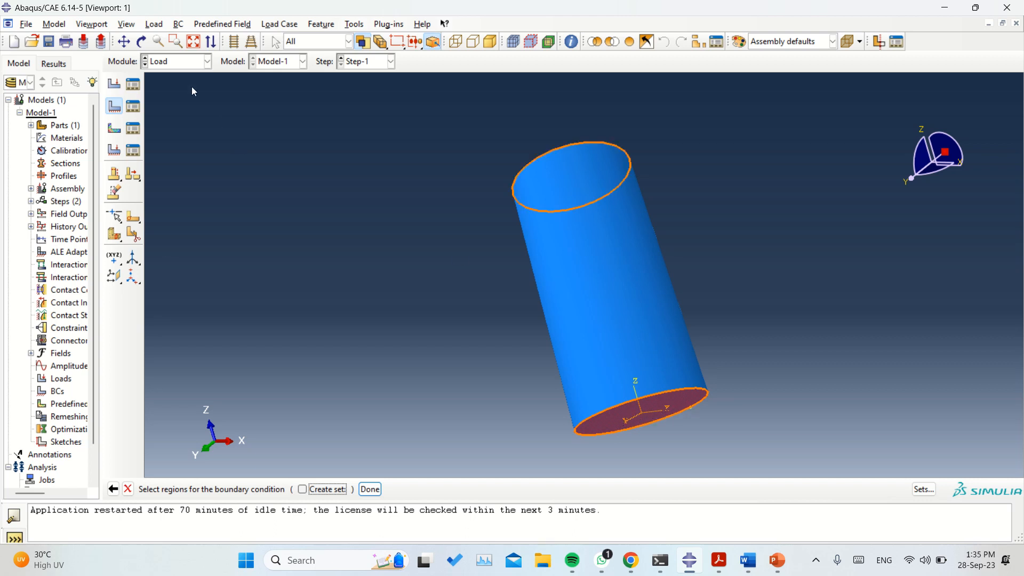
{"action": "left_click", "coordinate": [141, 41]}
{"action": "left_click_drag", "start_coordinate": [572, 322], "coordinate": [566, 241]}
{"action": "middle_click", "coordinate": [566, 241]}
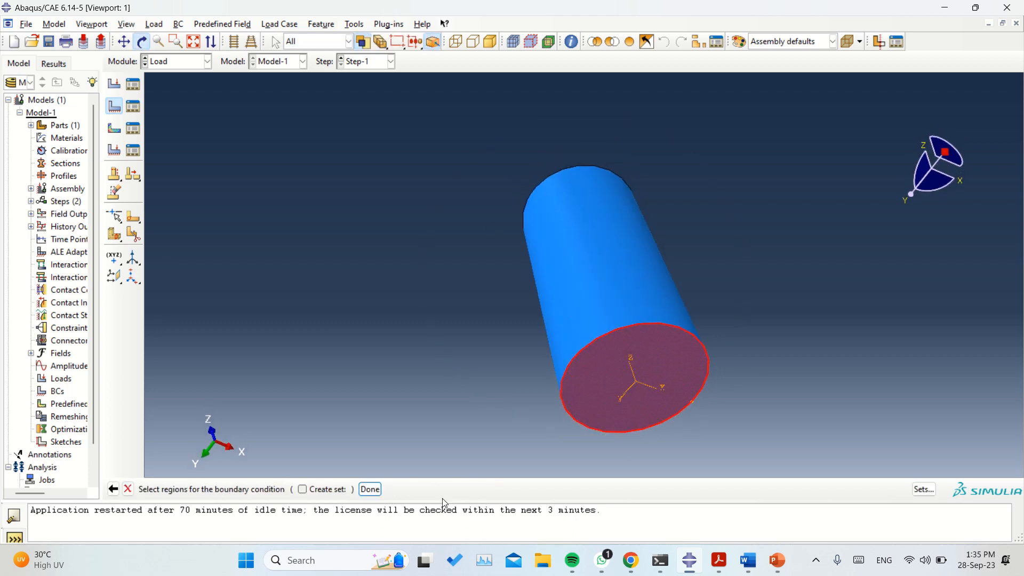
{"action": "left_click", "coordinate": [372, 490]}
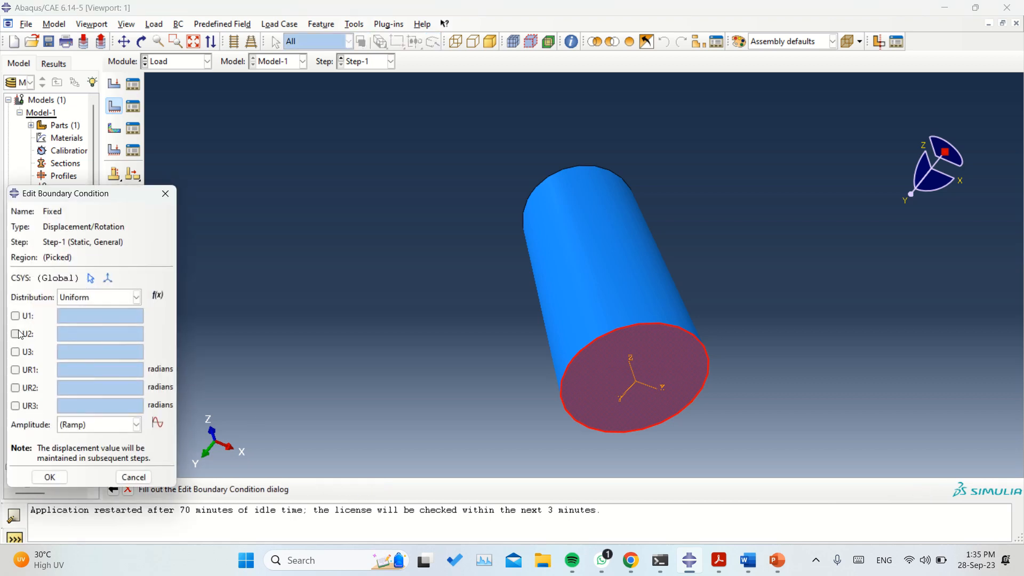
- Constrain U1, U2, U3, UR1, UR2 and UR3 to 0 for the Fixed boundary condition
{"action": "left_click", "coordinate": [15, 316]}
{"action": "left_click", "coordinate": [15, 333]}
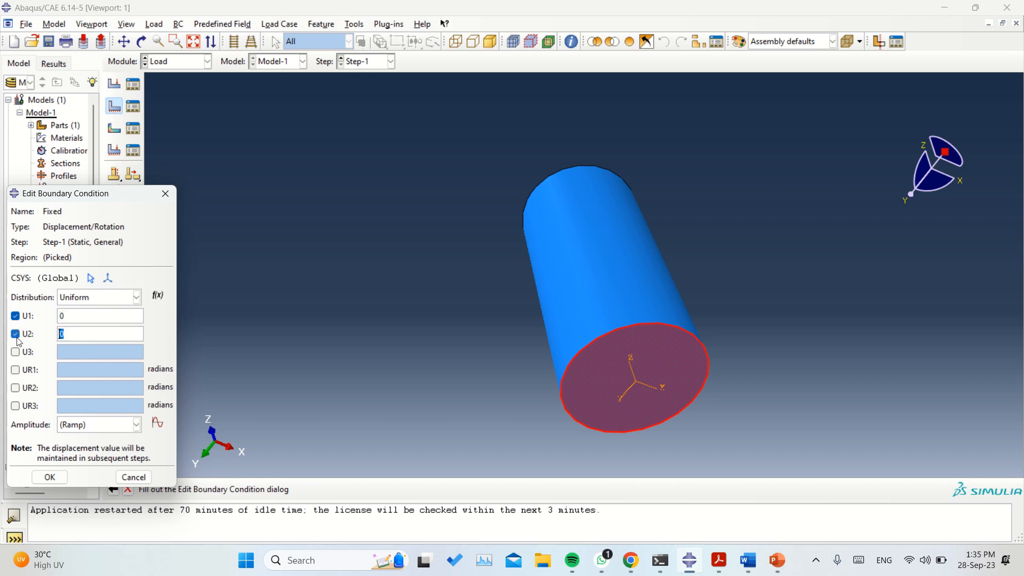
{"action": "left_click", "coordinate": [15, 352]}
{"action": "left_click", "coordinate": [16, 369]}
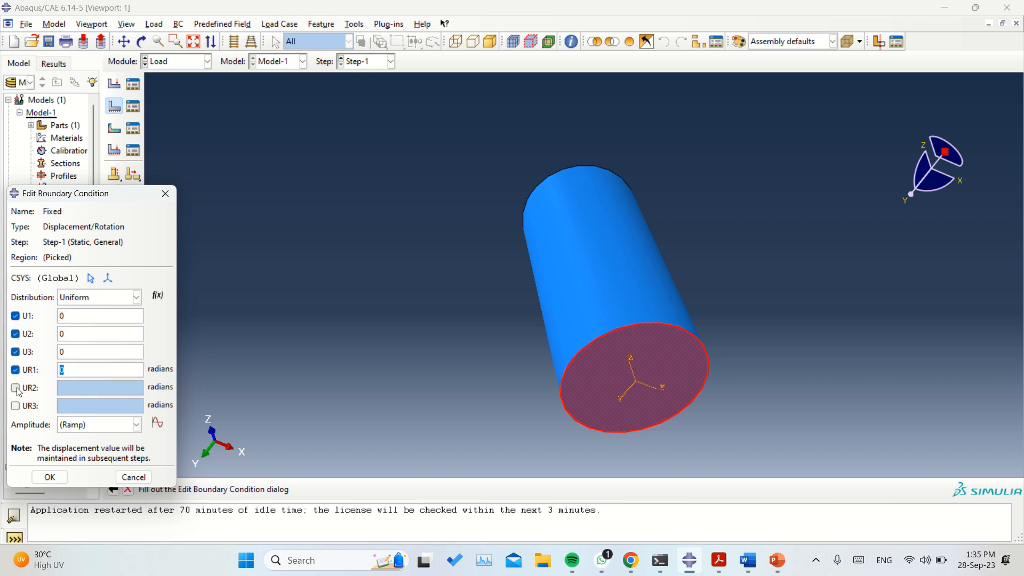
{"action": "left_click", "coordinate": [16, 388]}
{"action": "left_click", "coordinate": [15, 406]}
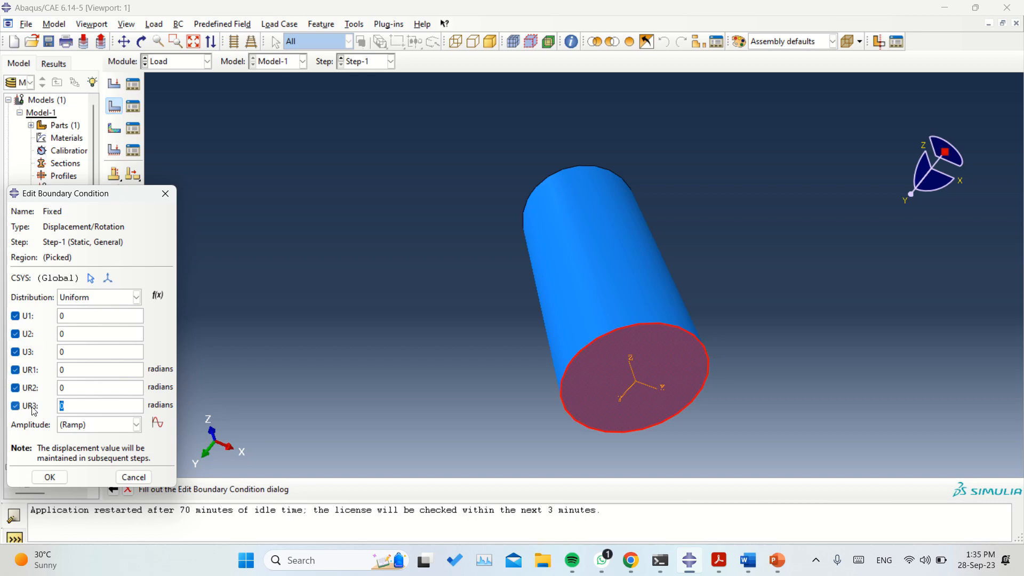
{"action": "left_click", "coordinate": [52, 476]}
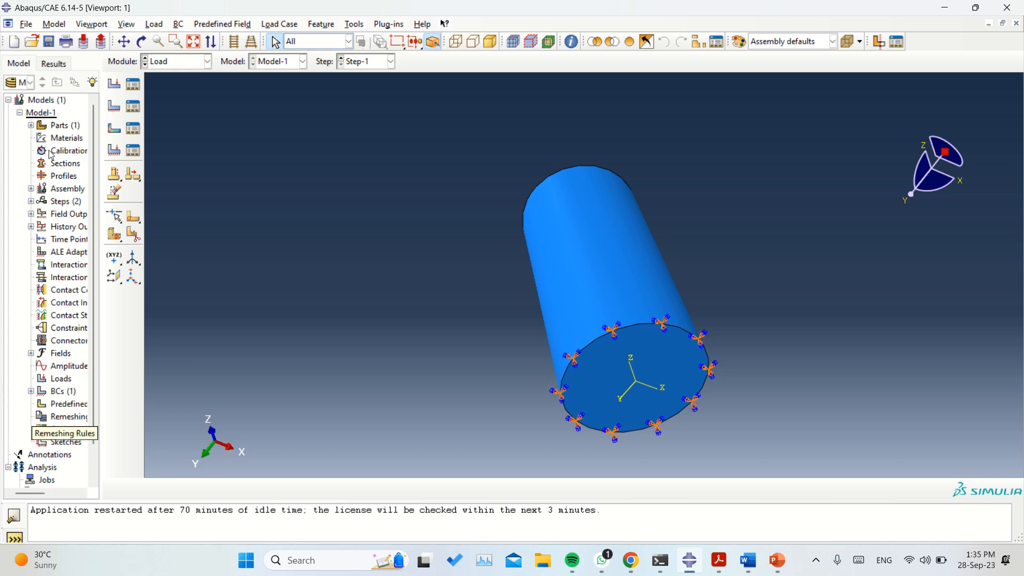
- Start another boundary condition in Step-1 with the cylinder upright and its upper end face in view
{"action": "left_click", "coordinate": [142, 42]}
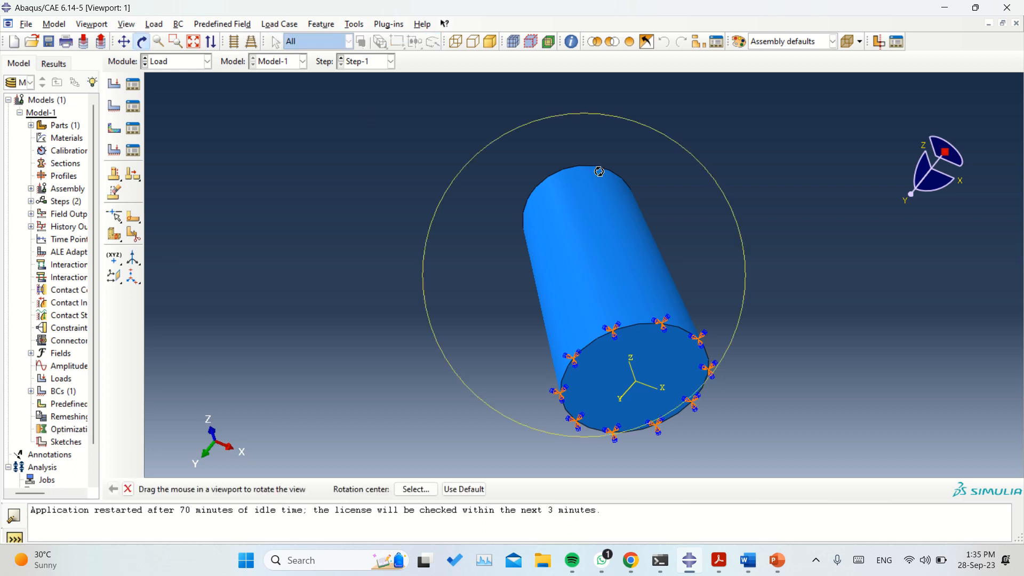
{"action": "left_click_drag", "start_coordinate": [600, 171], "coordinate": [649, 331]}
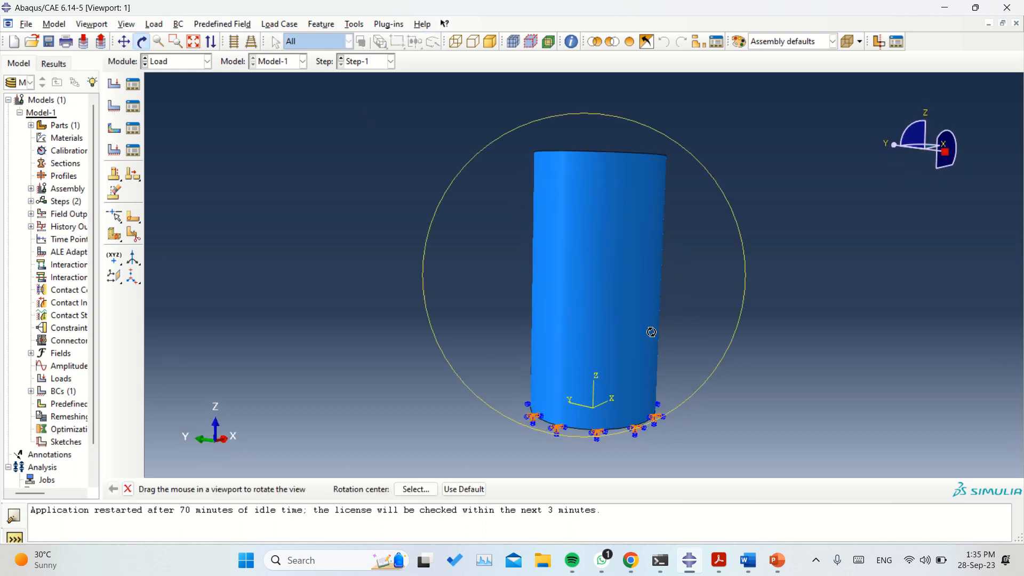
{"action": "left_click_drag", "start_coordinate": [585, 229], "coordinate": [583, 271]}
{"action": "key", "text": "Escape"}
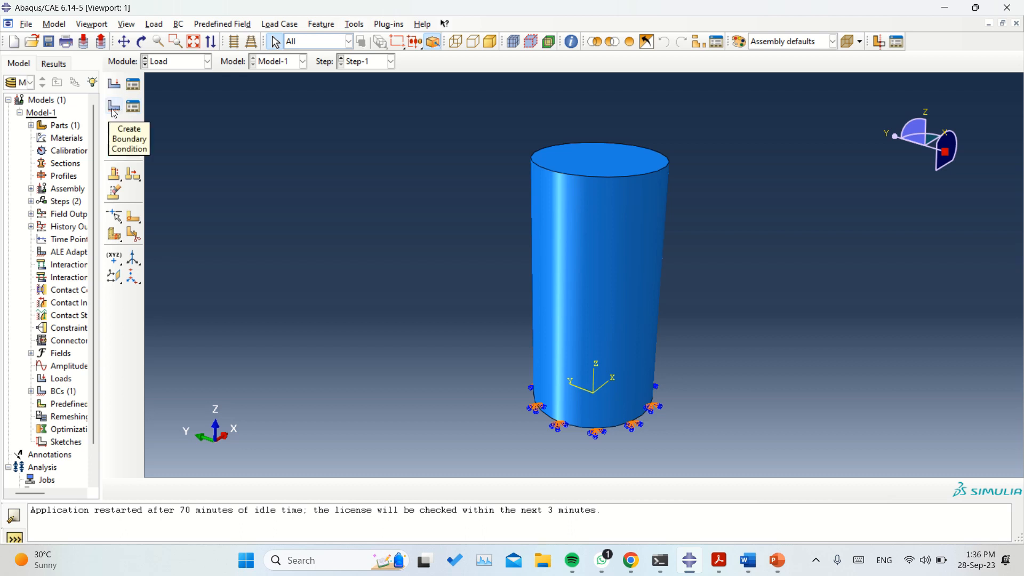
{"action": "left_click", "coordinate": [114, 107]}
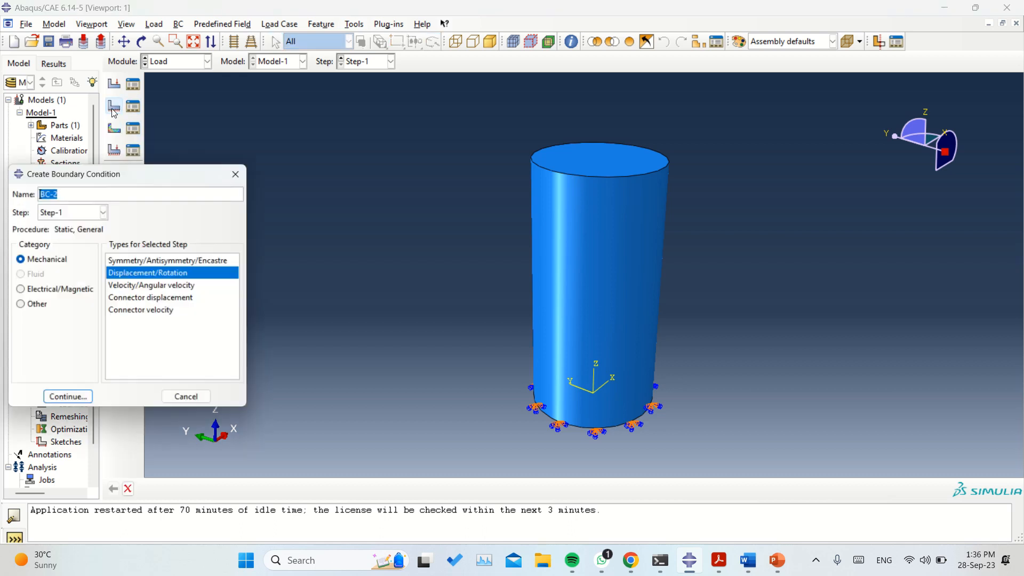